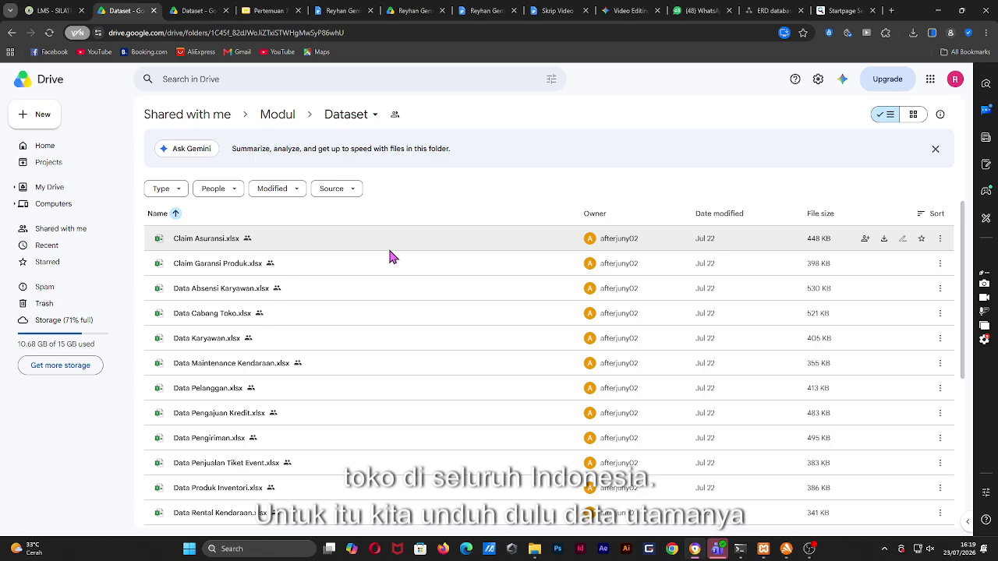
- Download Data Cabang Toko.xlsx from the shared Dataset folder and open the downloaded workbook in Excel
click(243, 323)
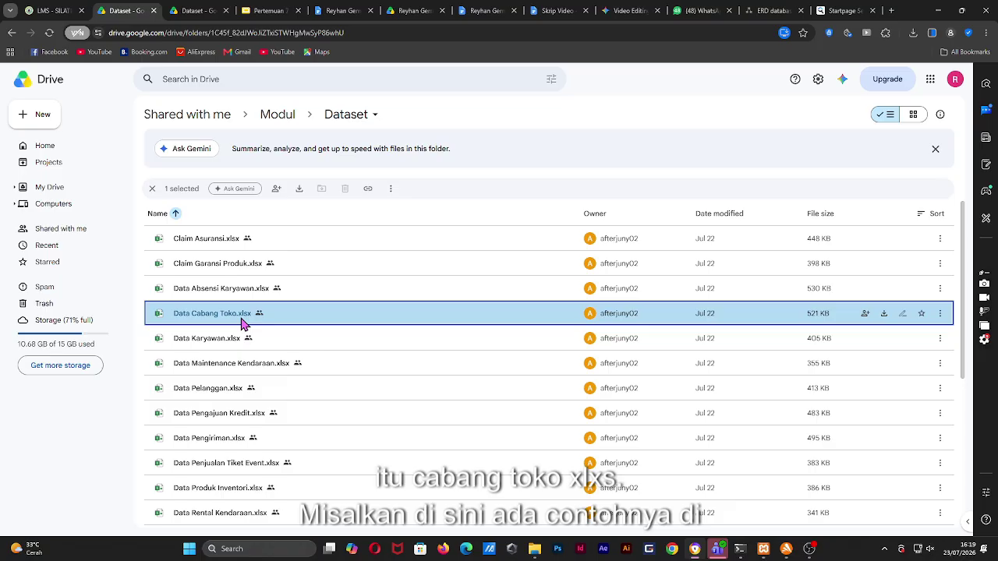
right_click(243, 323)
click(283, 117)
click(780, 60)
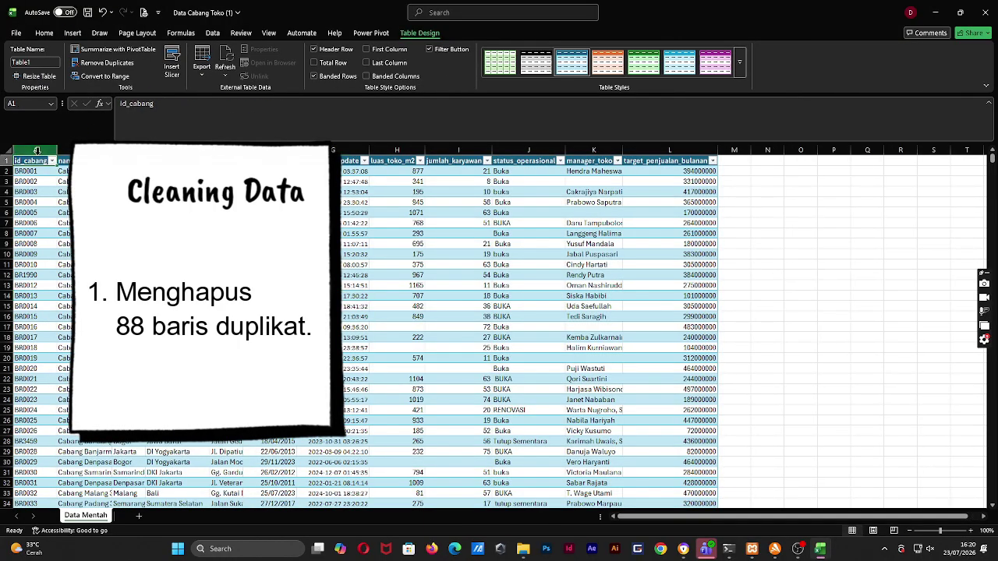
- Remove duplicate rows from the raw branch table on Data Mentah and load the table into Power Query
click(212, 33)
click(628, 70)
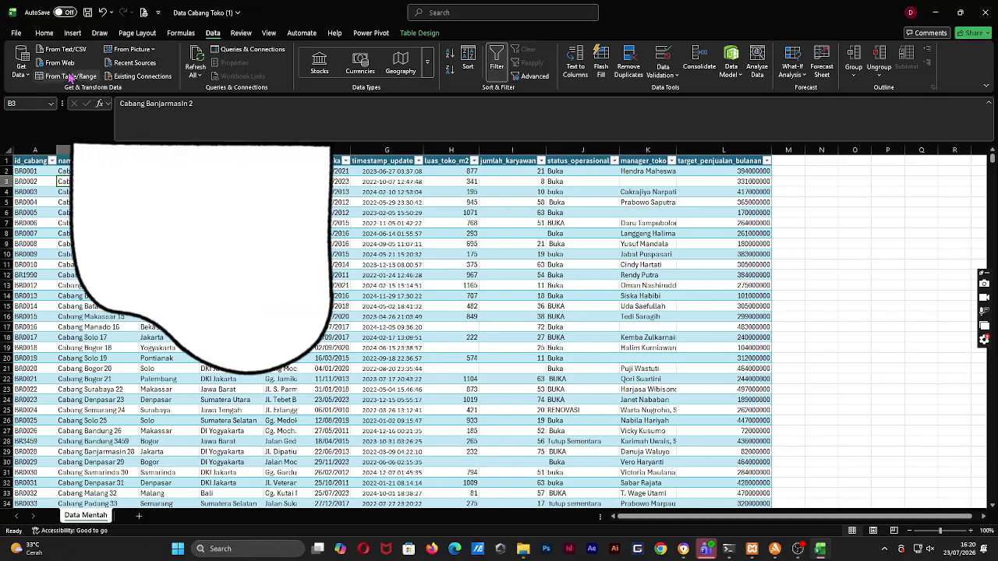
click(70, 77)
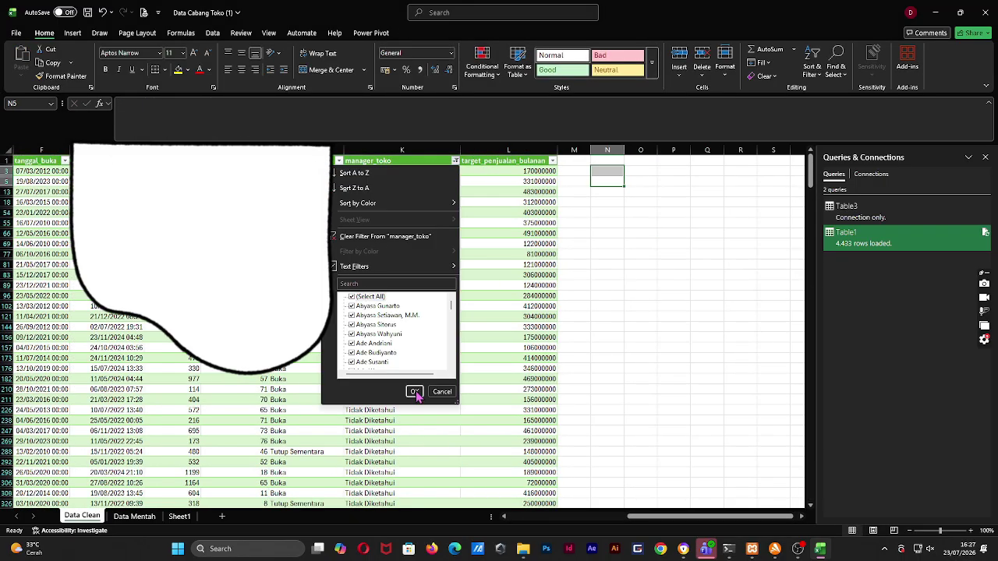
- Set the manager_toko filter on Data Clean to include all managers
click(415, 392)
drag(676, 518, 593, 519)
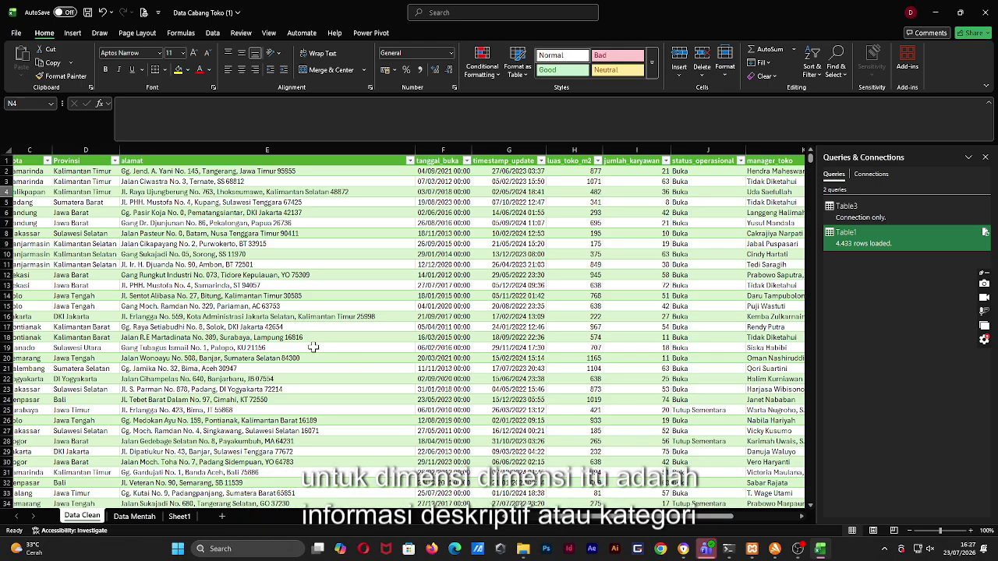
- Examine the Data Clean headers to tell dimension columns such as Provinsi and manager_toko from fact attributes such as nama_cabang and timestamp_update
click(70, 160)
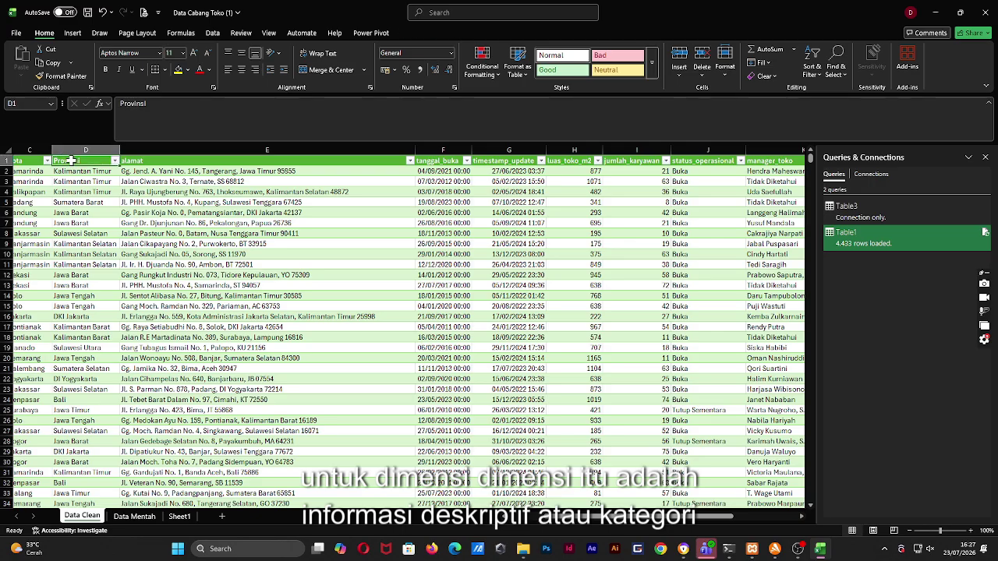
click(448, 160)
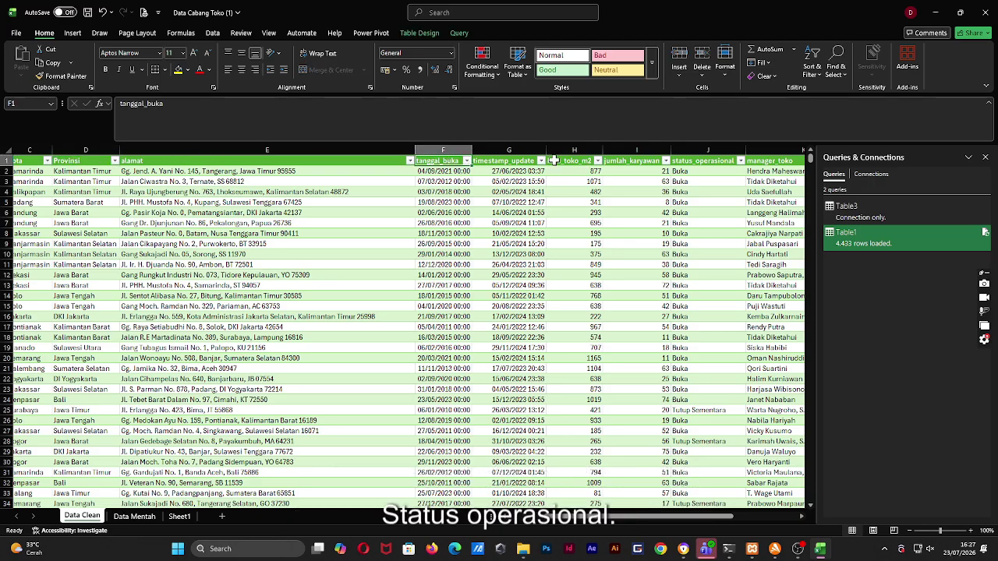
click(778, 160)
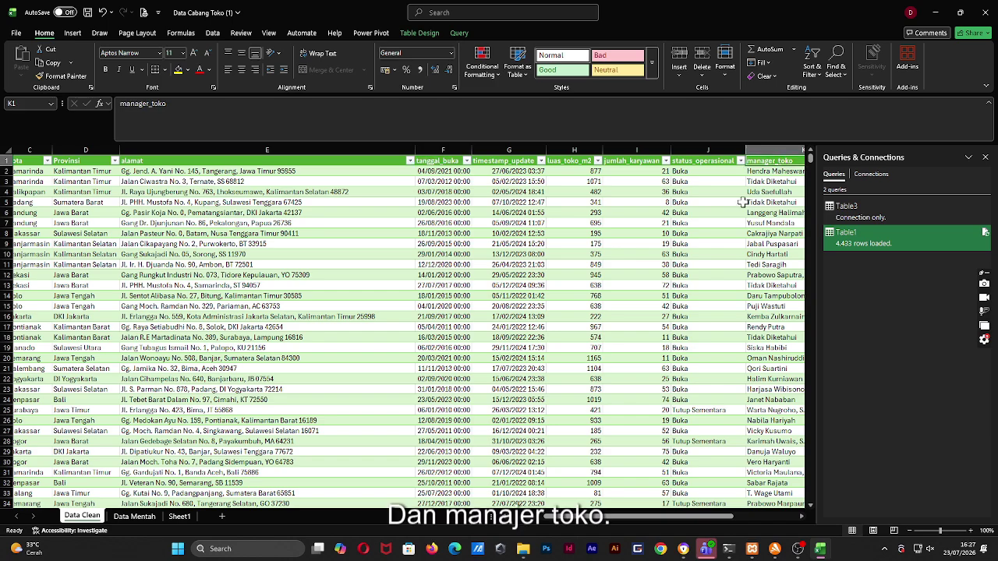
scroll(630, 491, left, 3)
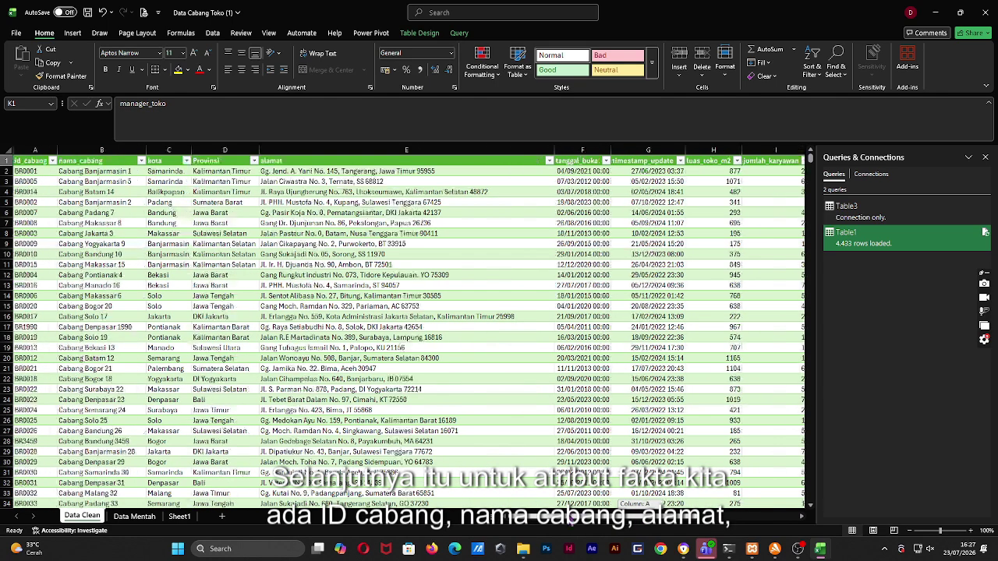
click(84, 160)
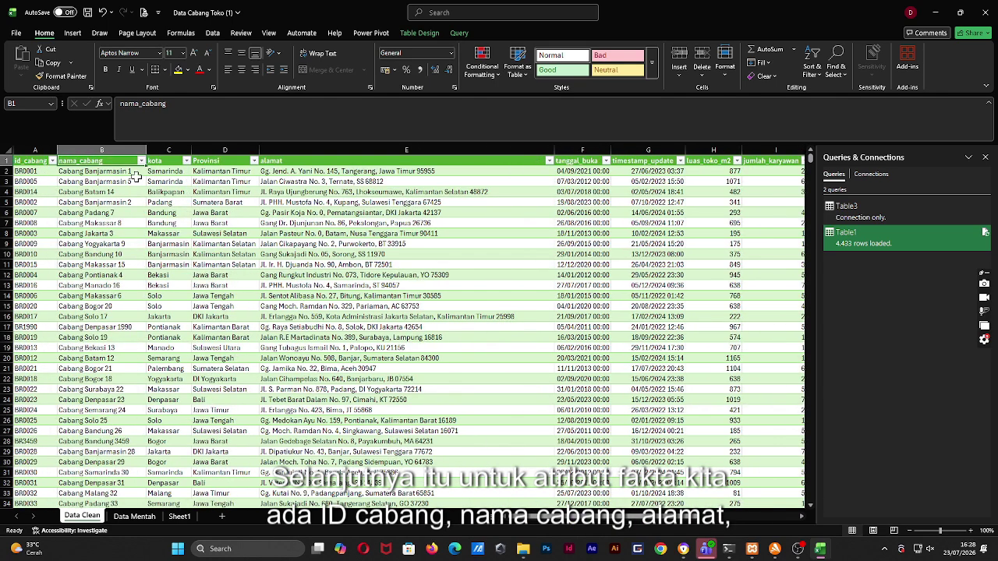
click(502, 163)
click(648, 164)
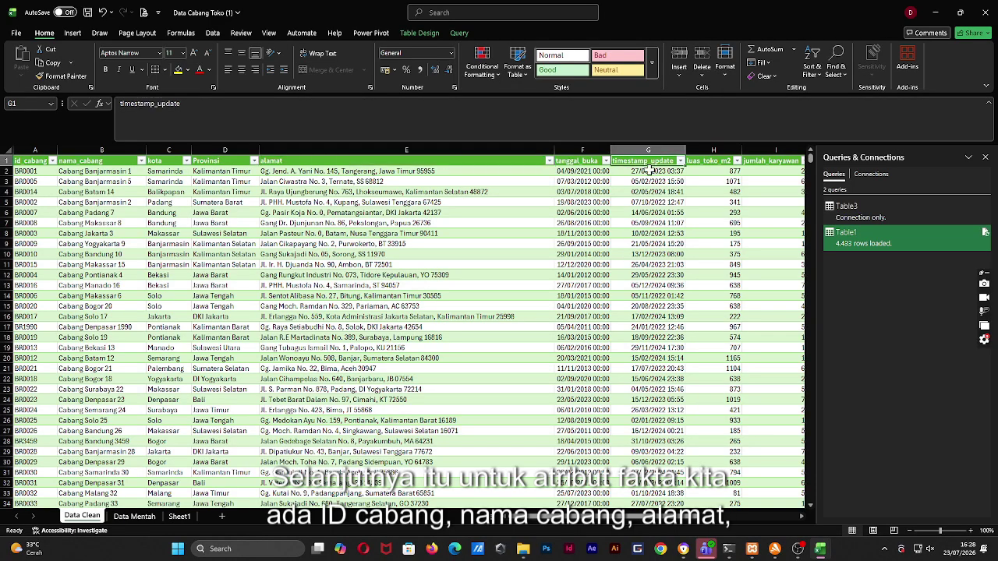
scroll(546, 312, right, 3)
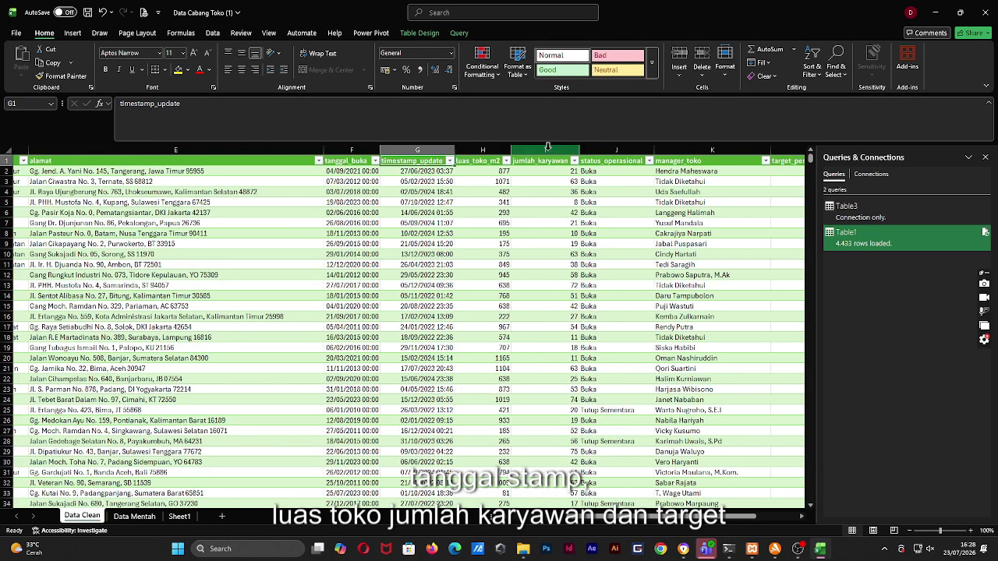
key(ctrl+a)
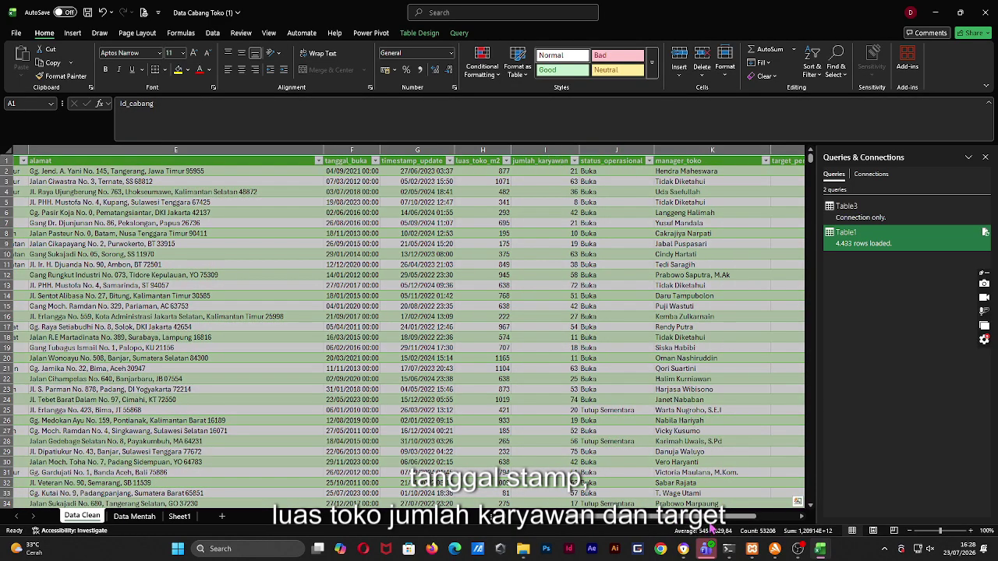
drag(713, 516, 755, 515)
click(514, 254)
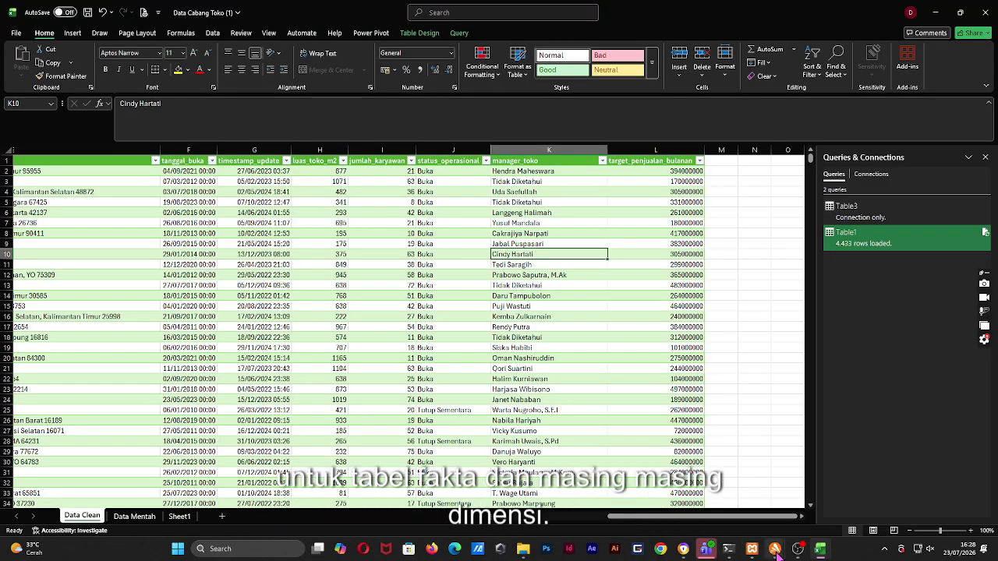
- Add a dim_kota sheet holding the copied kota column and remove the duplicate city names from it
click(221, 516)
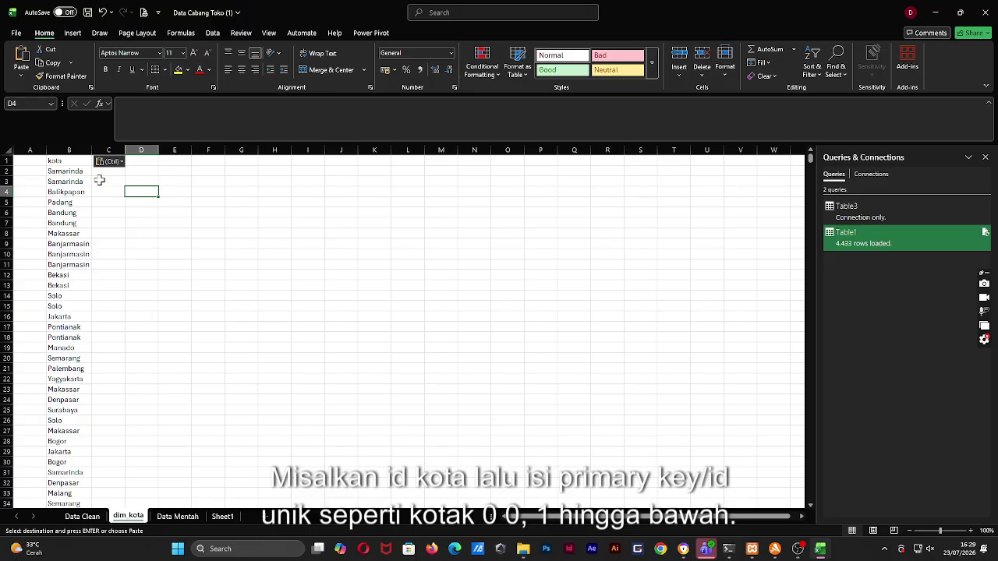
click(73, 161)
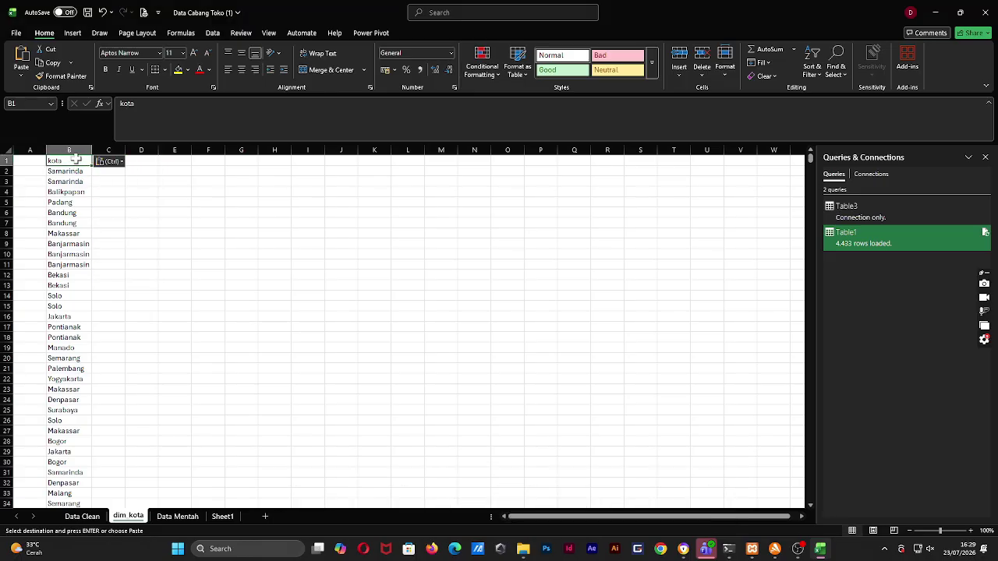
key(ctrl+shift+Down)
click(213, 33)
click(628, 66)
click(479, 339)
click(564, 296)
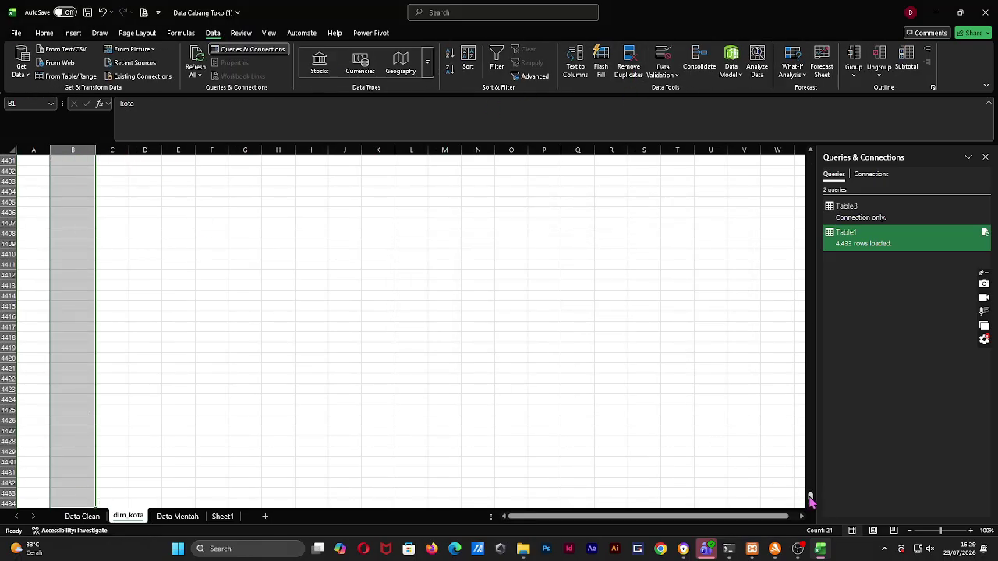
- Add an id_kota header in A1 of dim_kota and fill the column with sequential IDs starting from KOTA-001
drag(810, 499, 810, 156)
click(33, 163)
click(33, 164)
text(id_kota)
key(Return)
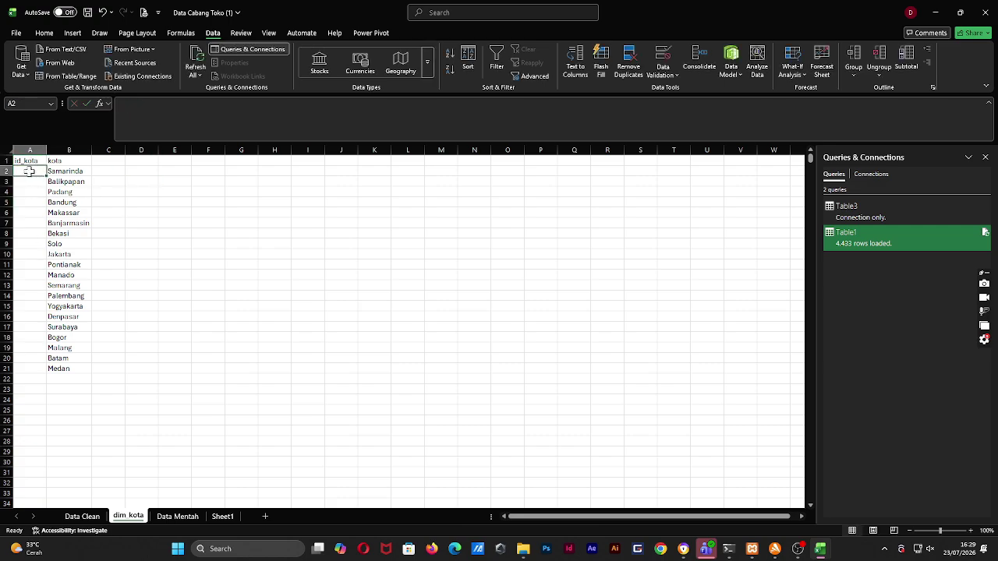
text(KOTA-001)
key(ctrl+Return)
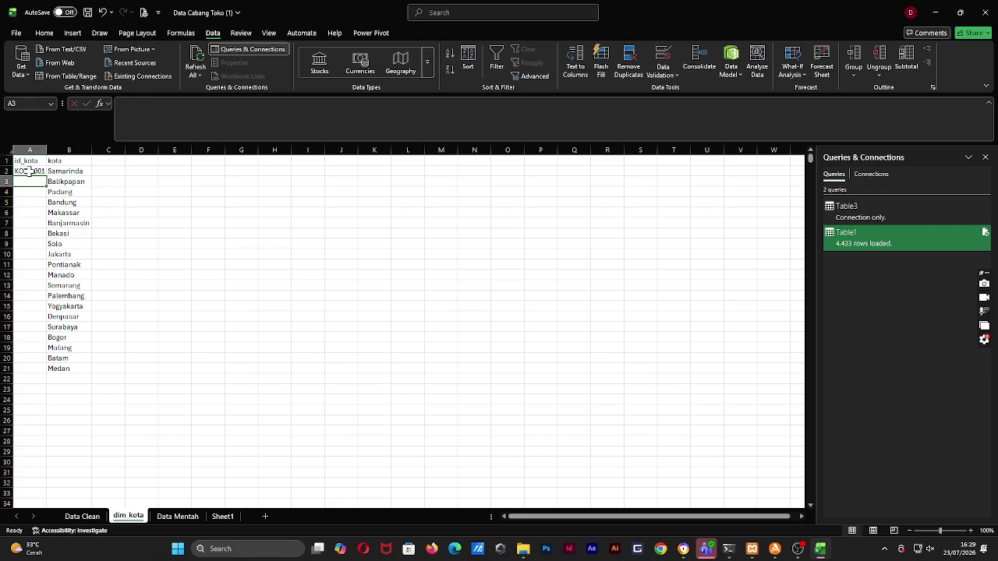
double_click(48, 176)
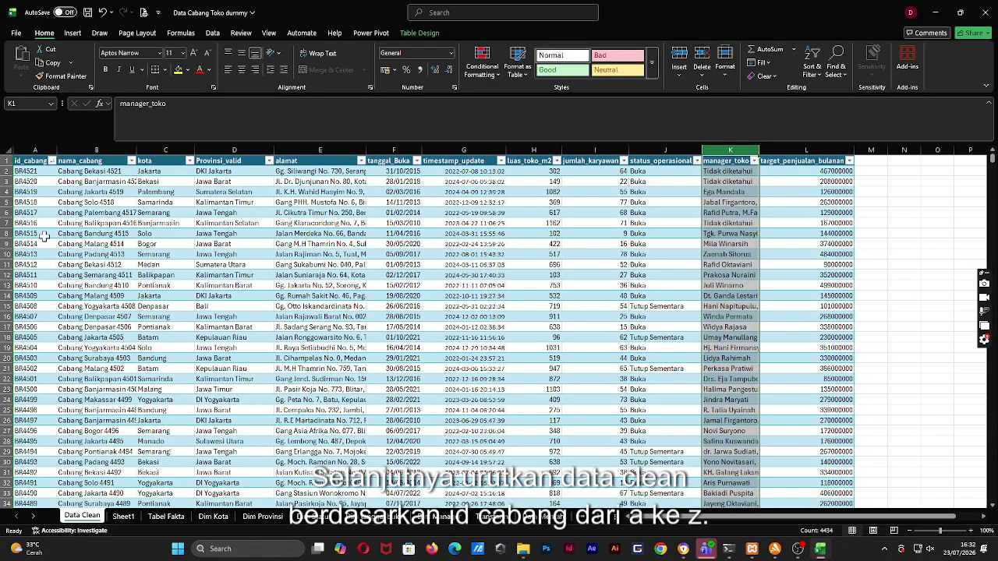
- Sort the Data Clean table by id_cabang from A to Z and insert an empty column before kota
click(51, 160)
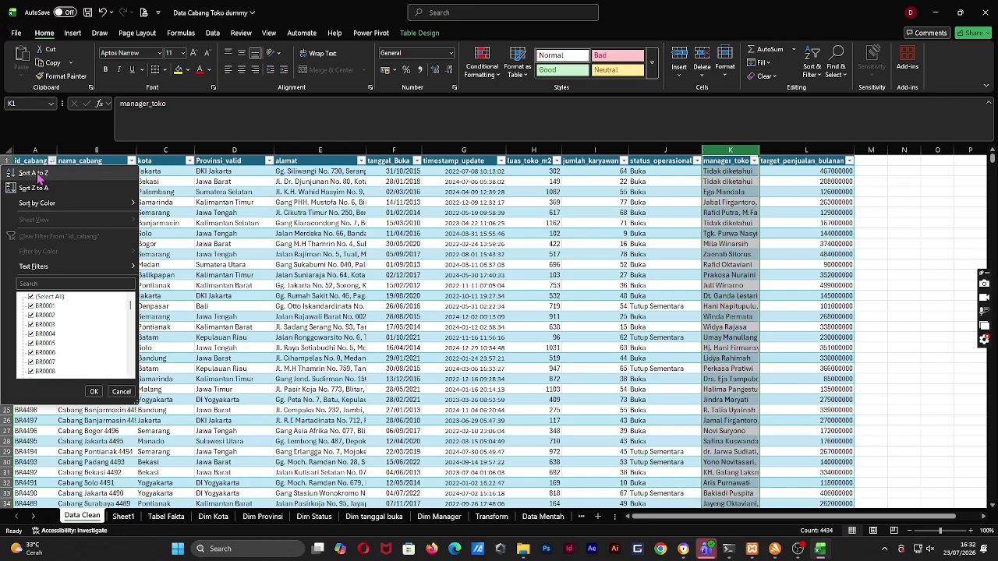
click(37, 173)
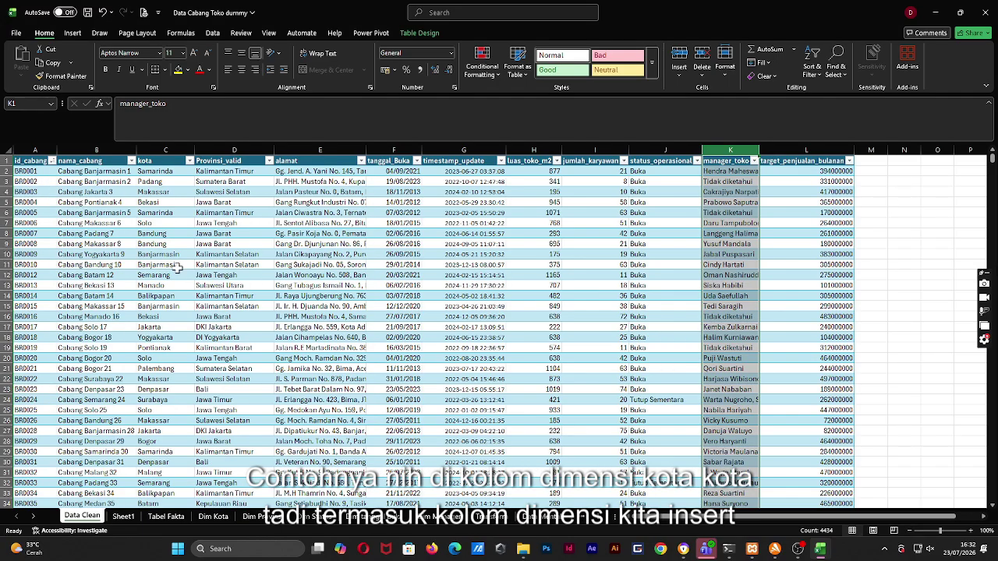
click(165, 160)
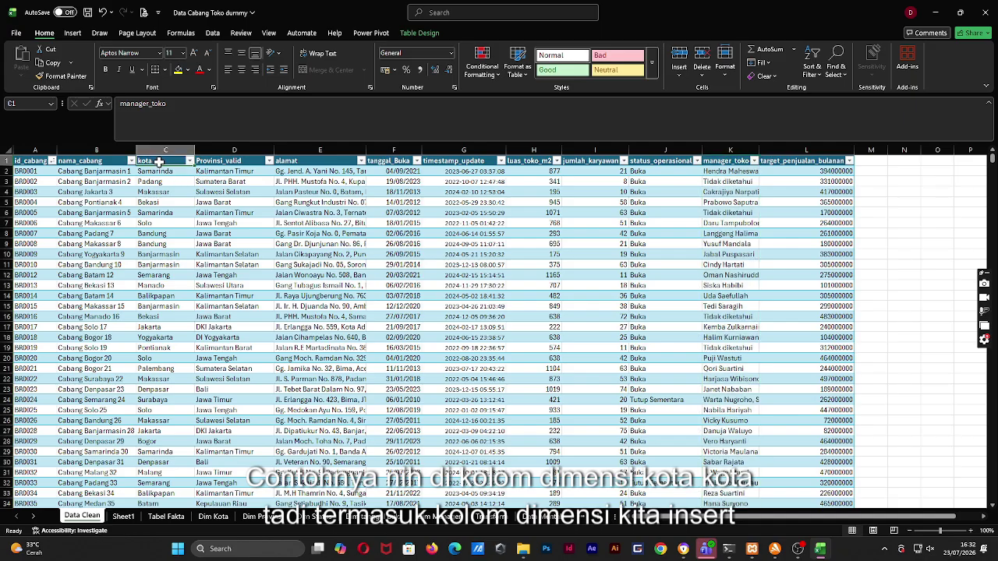
click(167, 159)
right_click(167, 159)
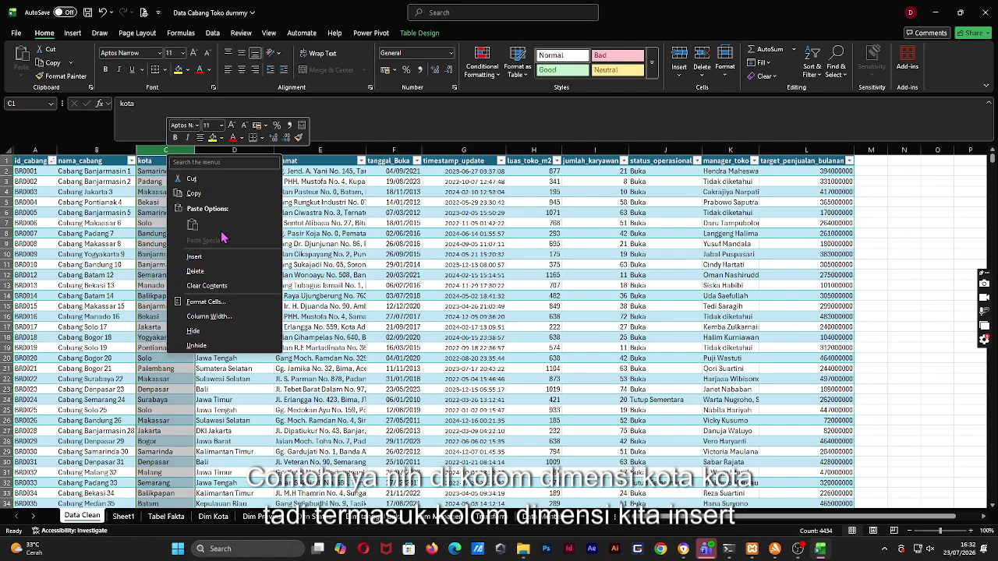
click(212, 258)
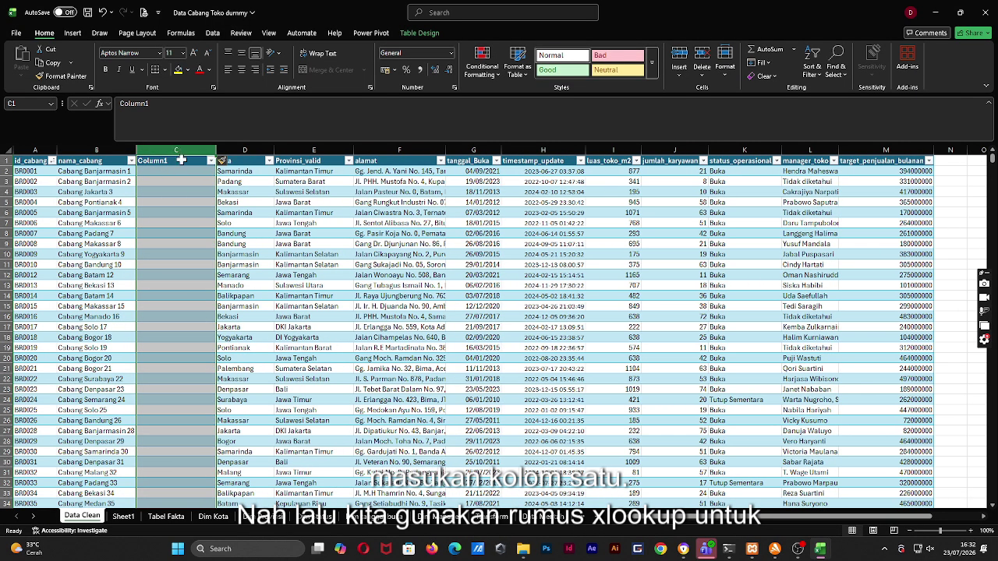
click(178, 172)
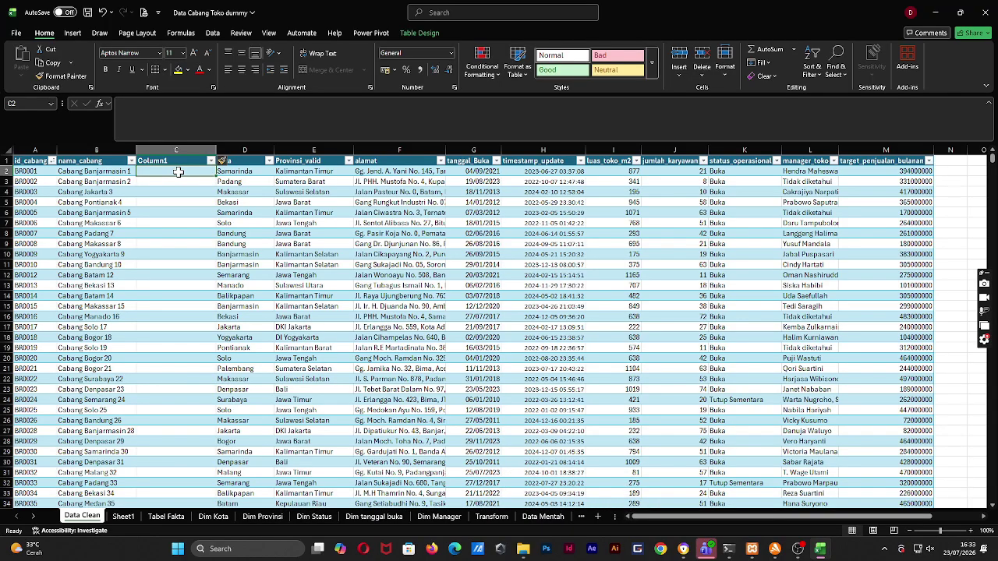
text(=XLOOKUP()
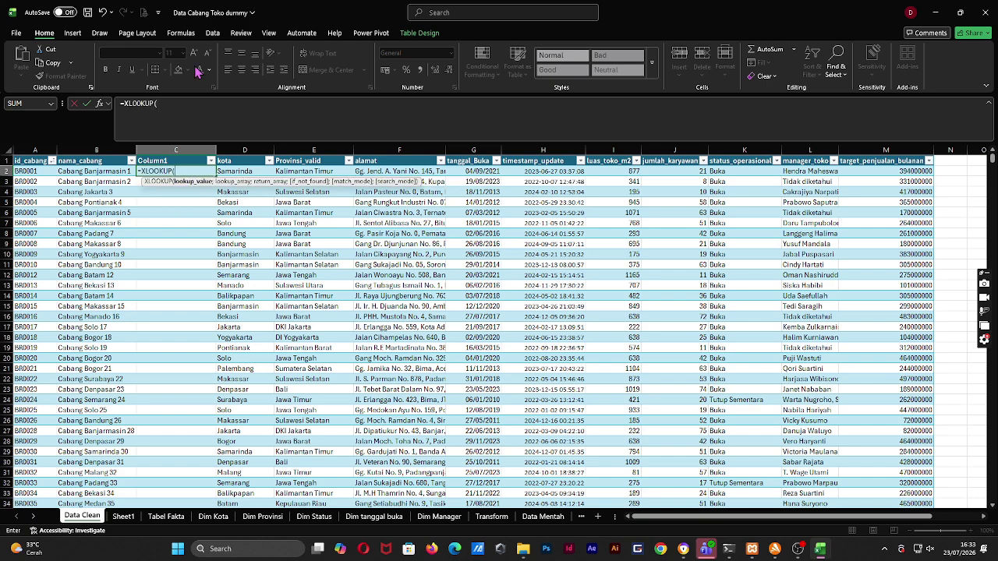
click(243, 171)
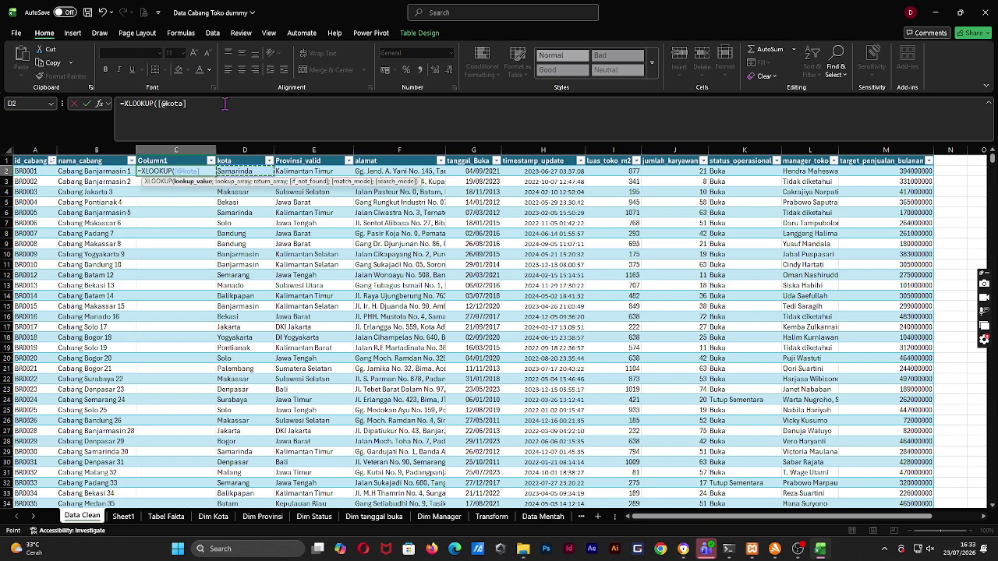
click(225, 104)
key(Return)
click(574, 294)
text(;)
click(215, 517)
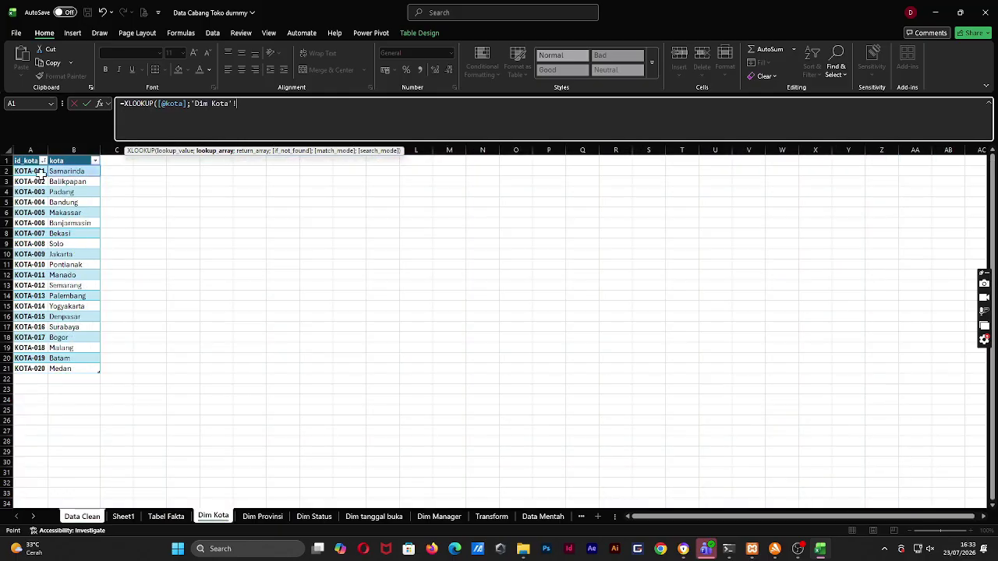
click(63, 173)
key(ctrl+shift+Down)
text(;)
click(36, 171)
key(ctrl+shift+Down)
text())
key(Return)
click(239, 223)
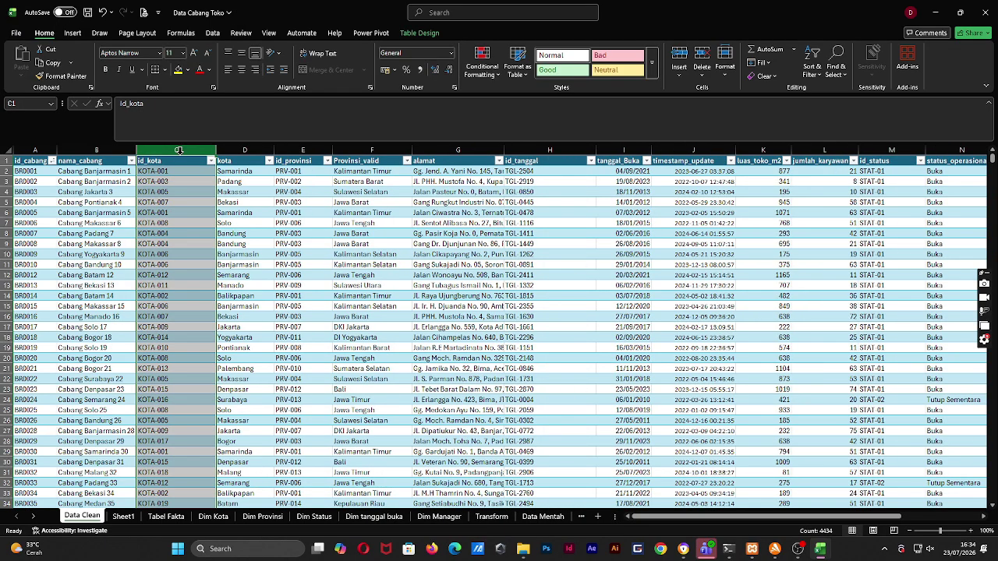
- Copy the id_kota column from Data Clean and sort Tabel Fakta by id_cabang from A to Z
key(ctrl+c)
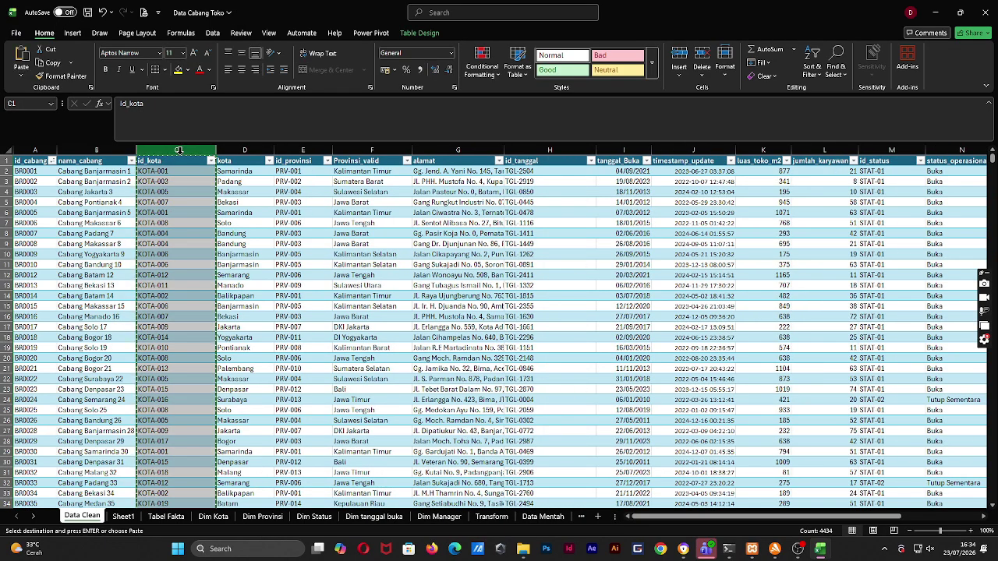
click(166, 516)
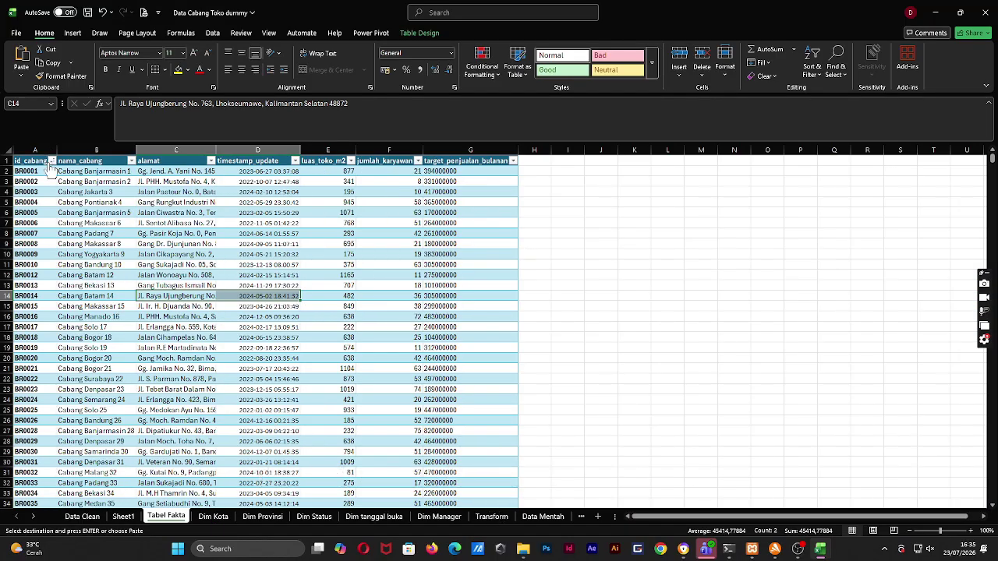
click(51, 161)
click(35, 172)
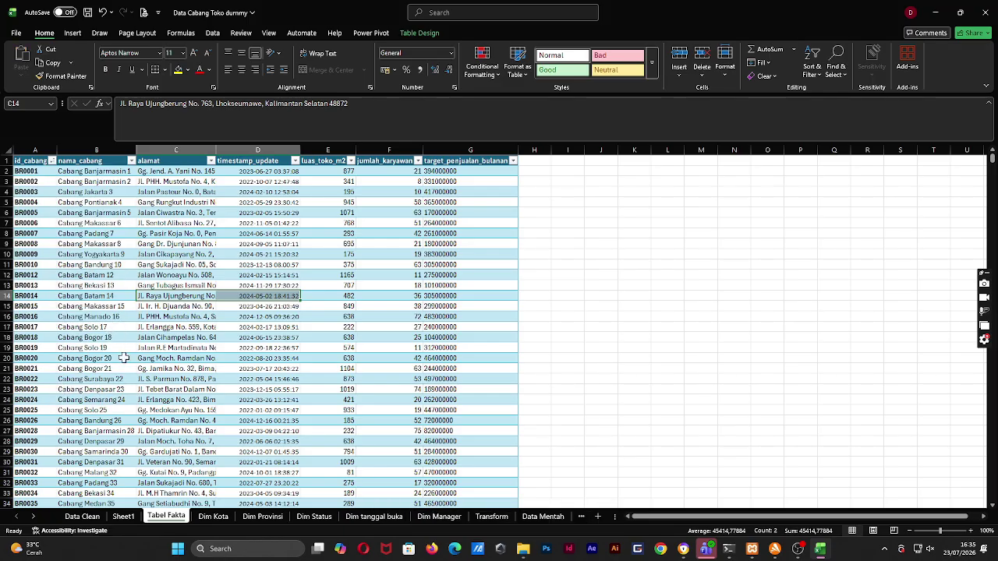
- Try to copy the id_kota column from Data Clean and insert it before nama_cabang in Tabel Fakta
click(123, 516)
click(86, 516)
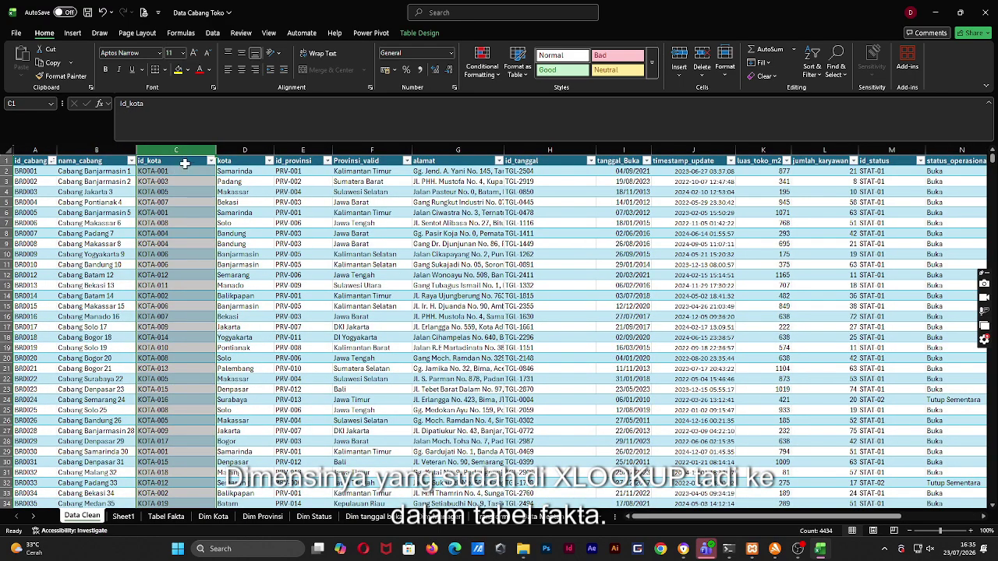
key(ctrl+c)
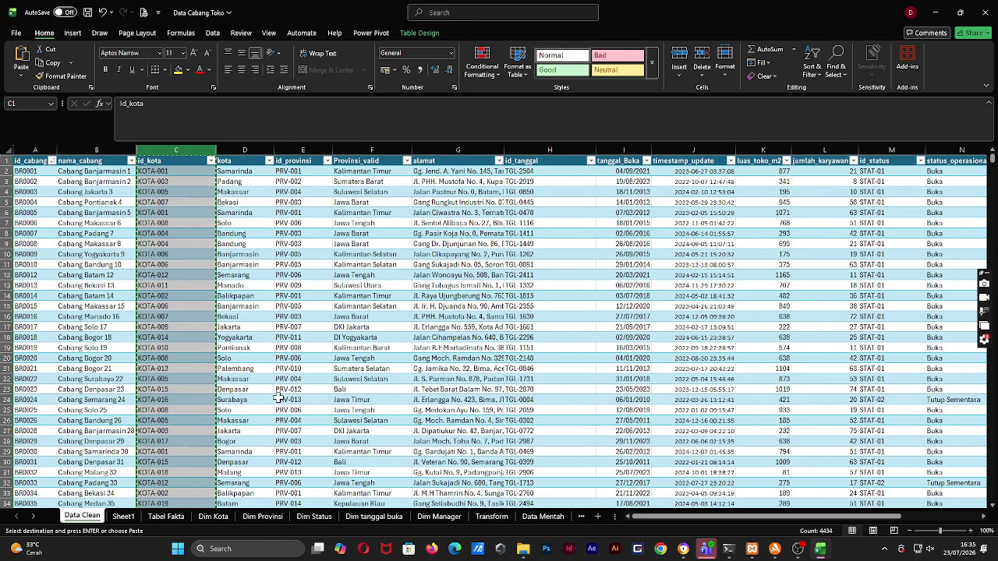
click(167, 516)
key(ctrl+v)
click(98, 221)
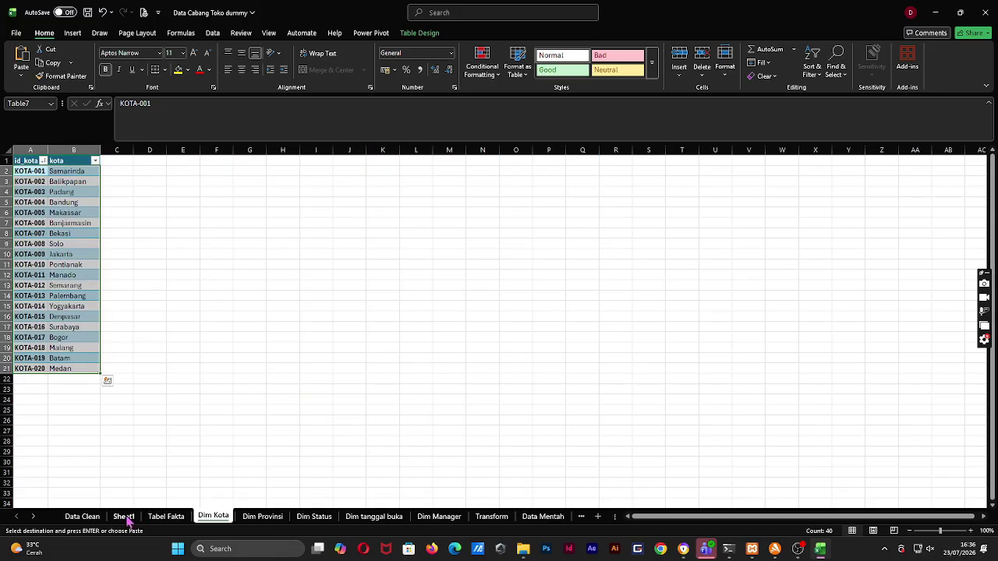
- Return to Tabel Fakta and undo the insertion of the copied id_kota column
click(132, 520)
click(150, 518)
key(ctrl+z)
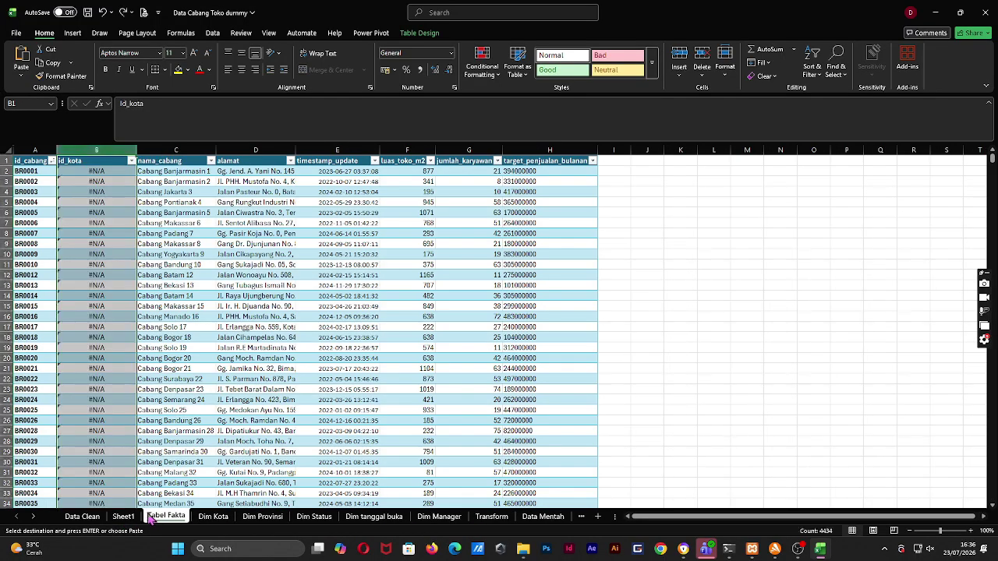
key(ctrl+z)
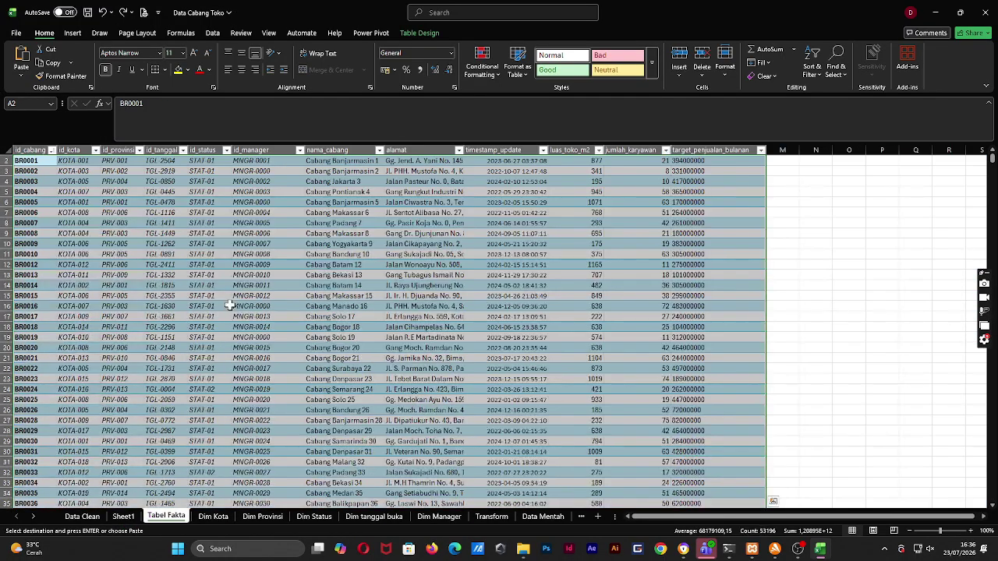
- Add the Tabel Fakta table to the data model and show it in the Power Pivot window
click(257, 254)
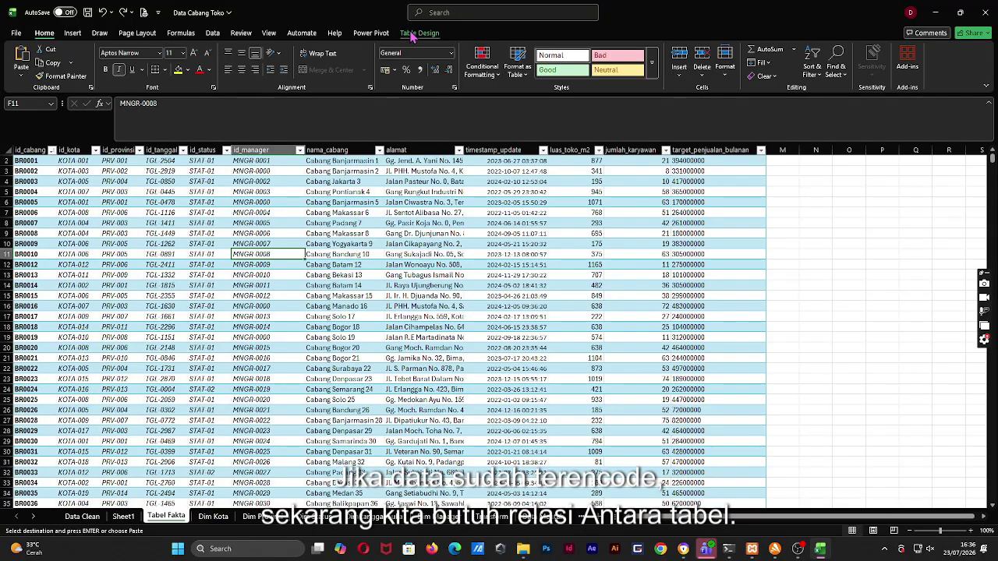
click(371, 33)
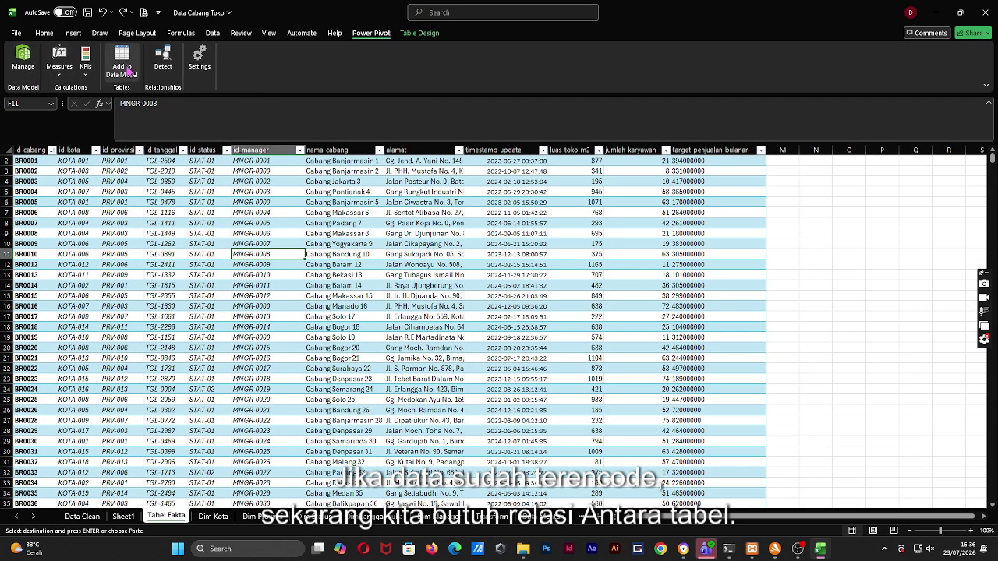
click(31, 64)
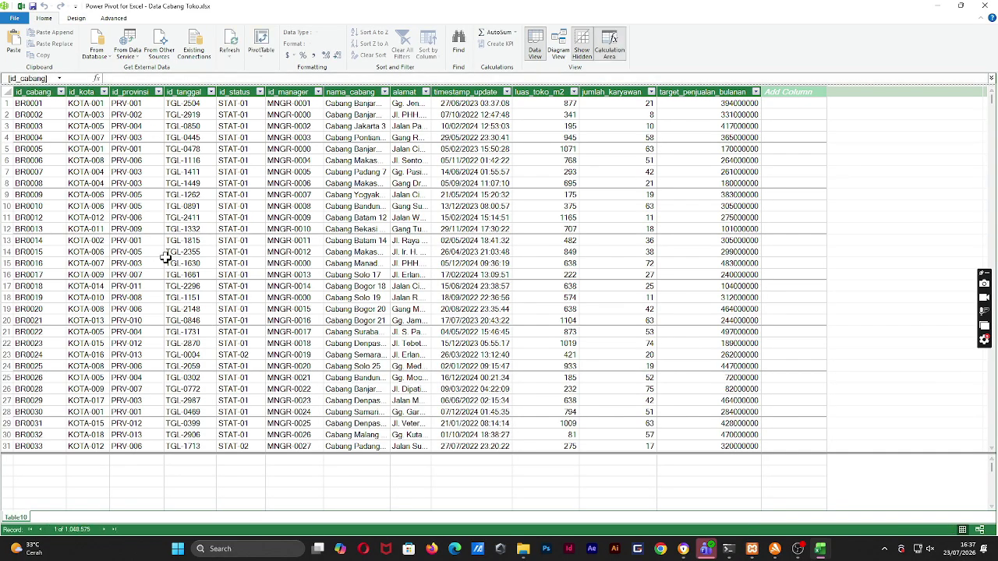
- Rename the Table10 table in the data model as tabel_fakta
double_click(17, 516)
text(tabe)
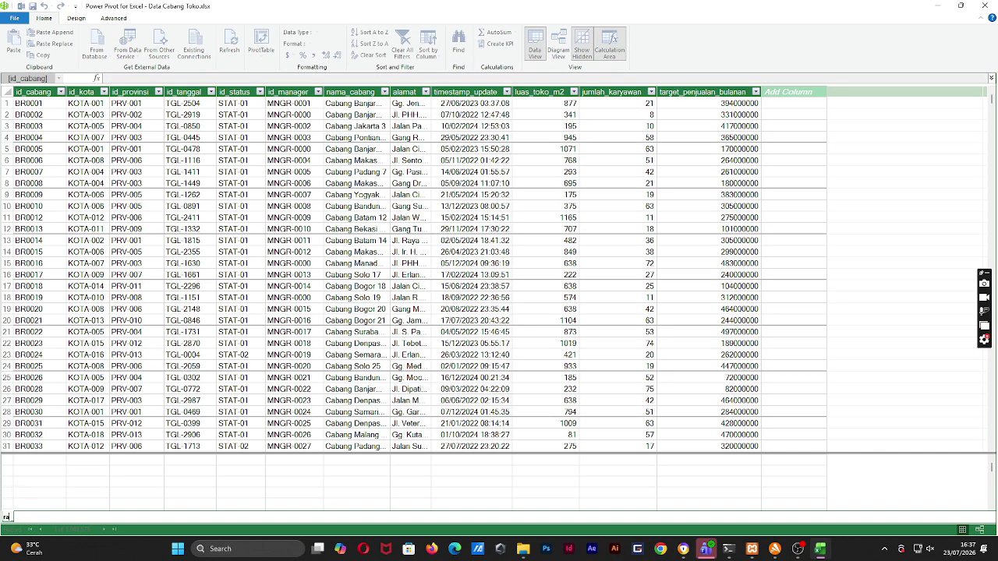
text(abelfakta)
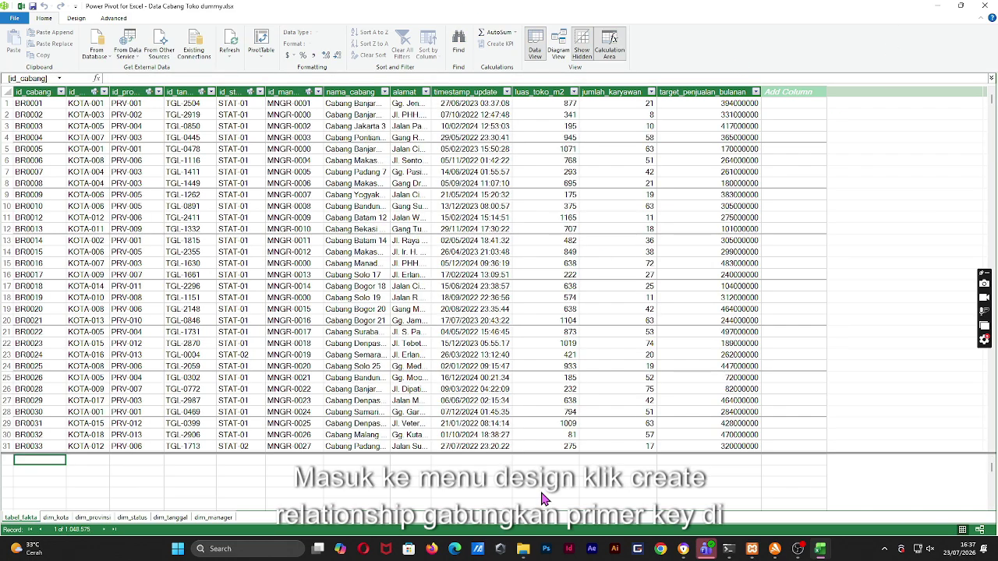
- Create an active relationship between id_kota in tabel_fakta and id_kota in dim_kota
click(76, 17)
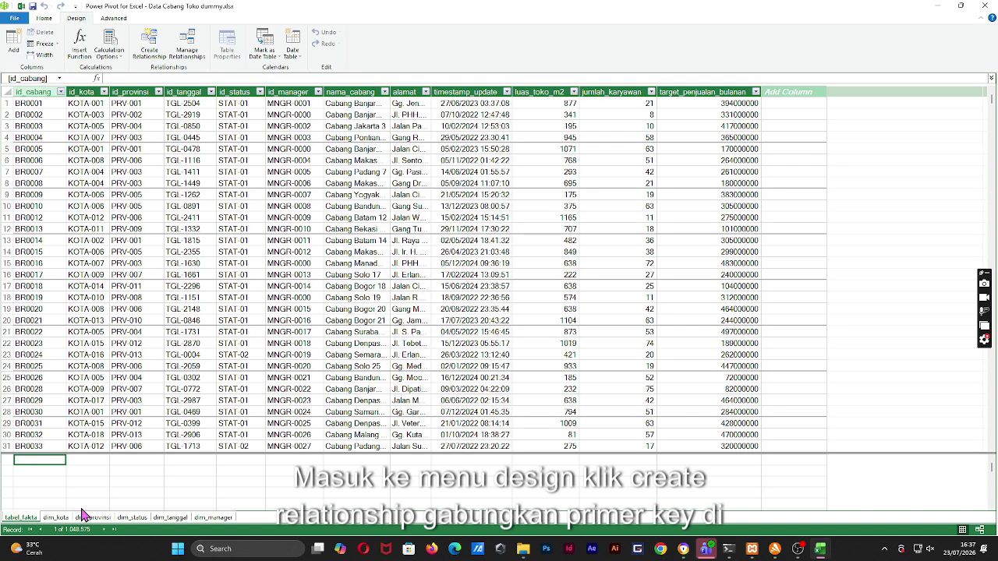
click(149, 46)
click(500, 212)
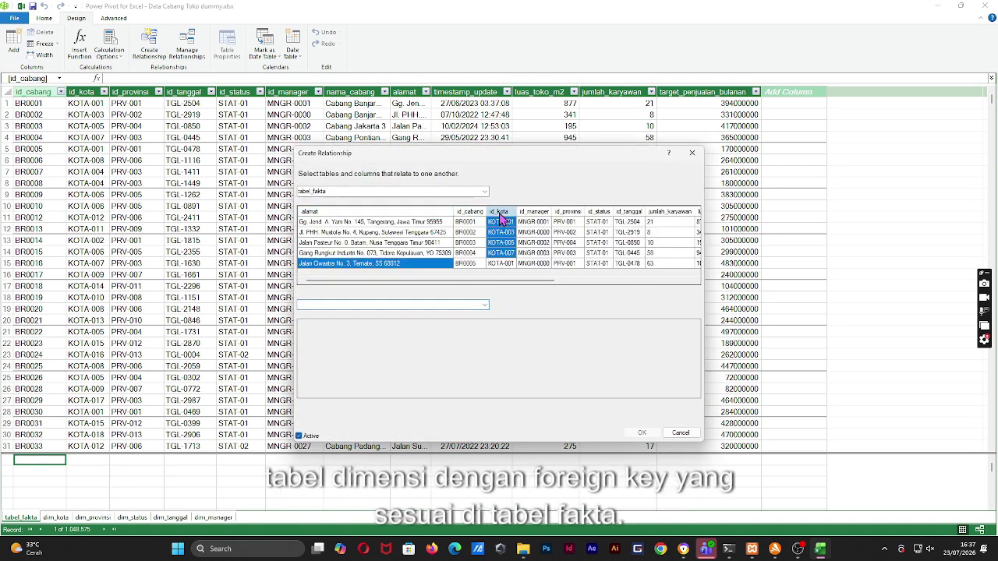
click(485, 304)
click(373, 320)
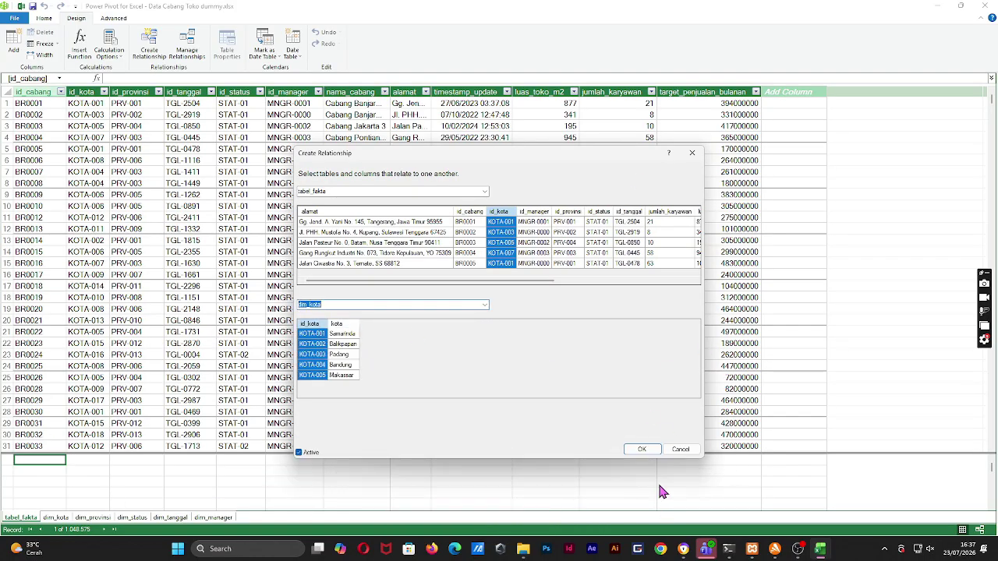
click(642, 451)
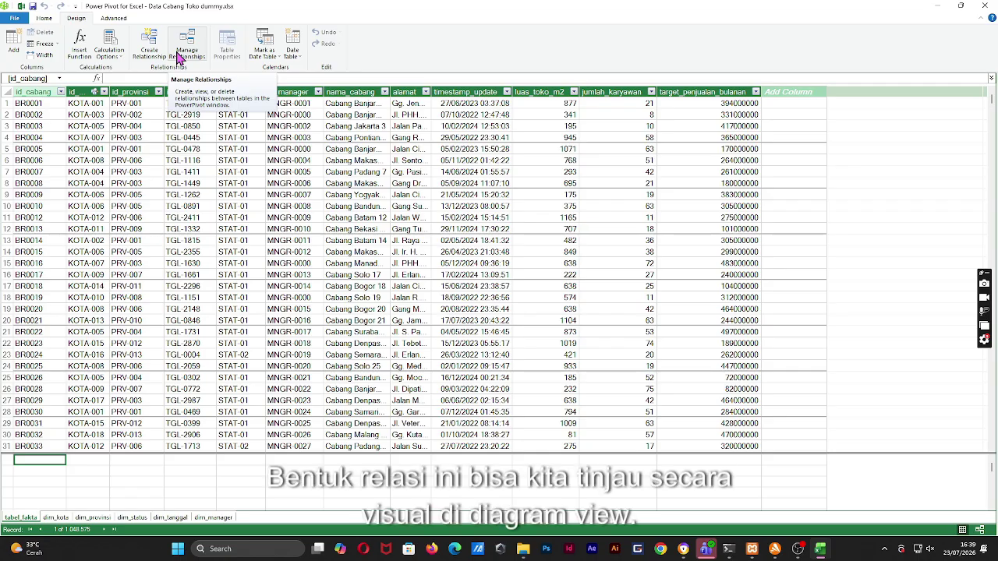
- Show the data model's tables and their relationships in Diagram View
click(44, 19)
click(76, 18)
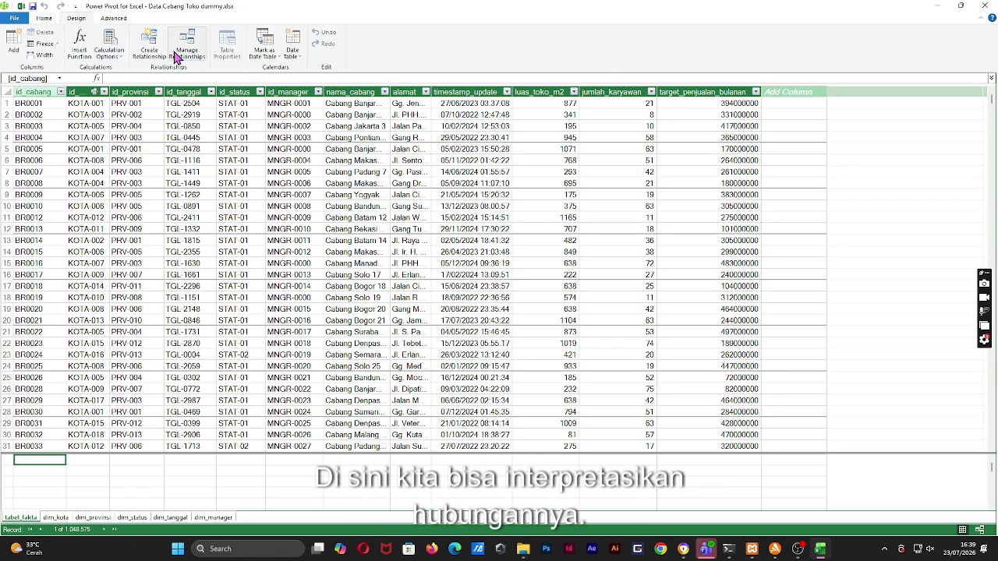
click(176, 56)
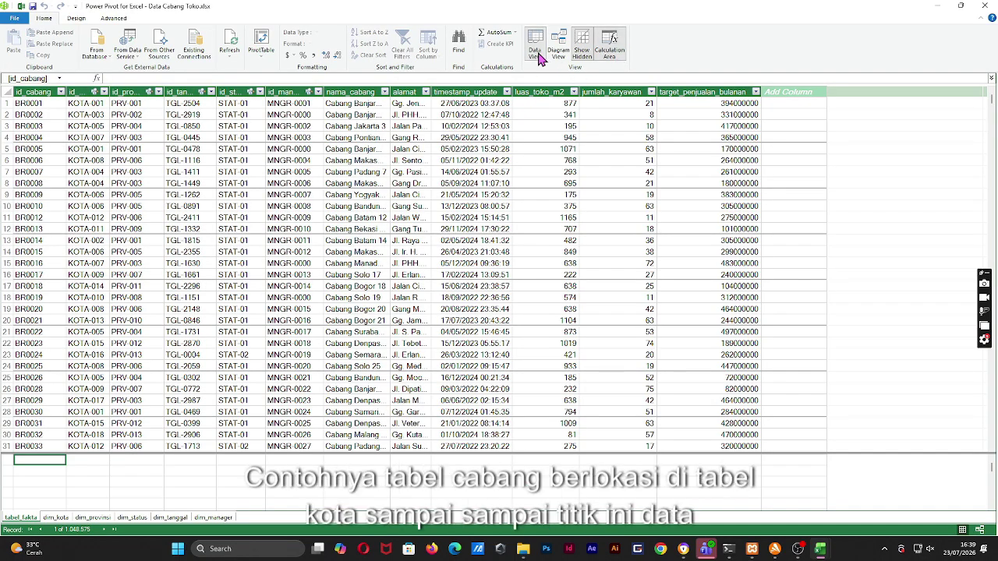
click(565, 53)
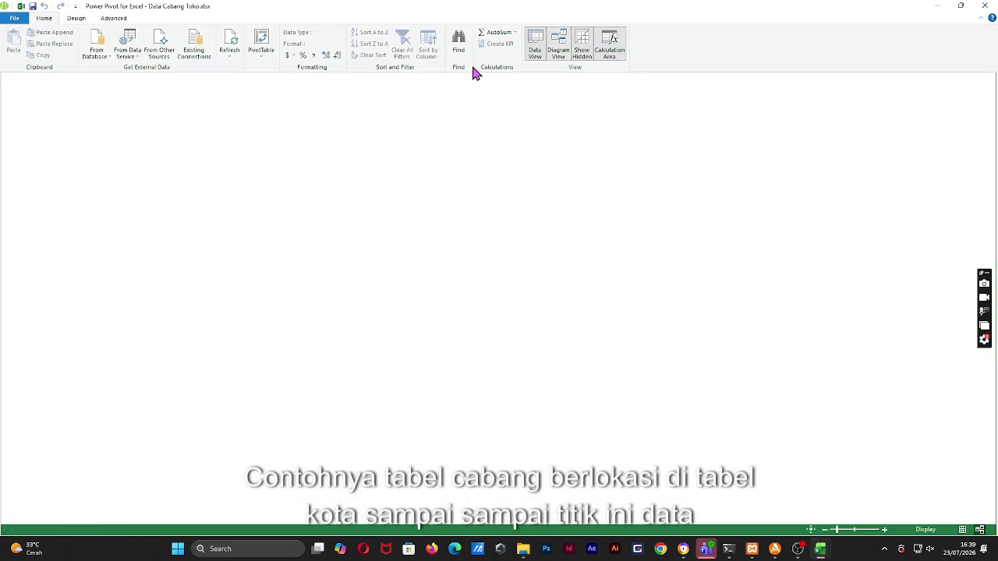